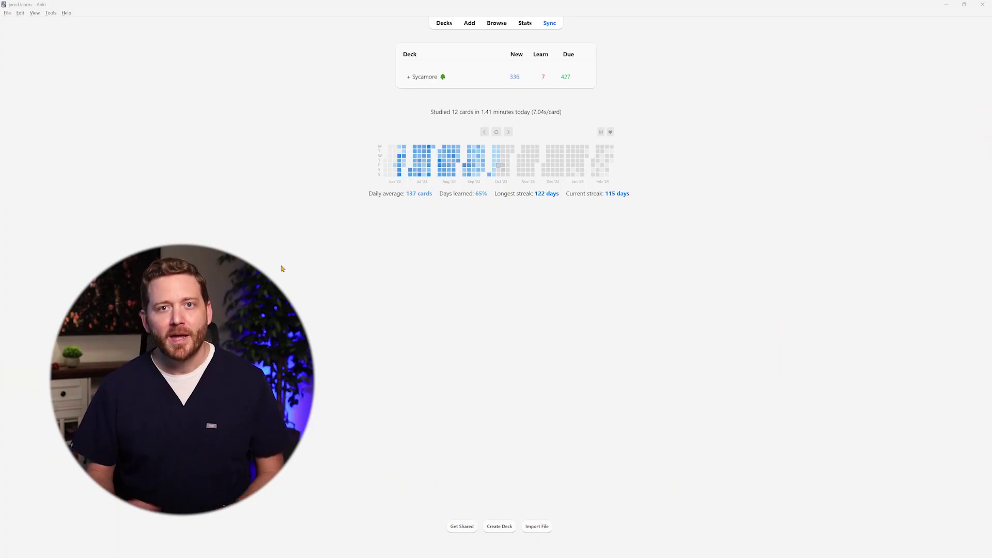
# Expand Sycamore and University School of Nursing, then expand NURS 1200 to show UNIT 1 and UNIT 2
pyautogui.click(408, 77)
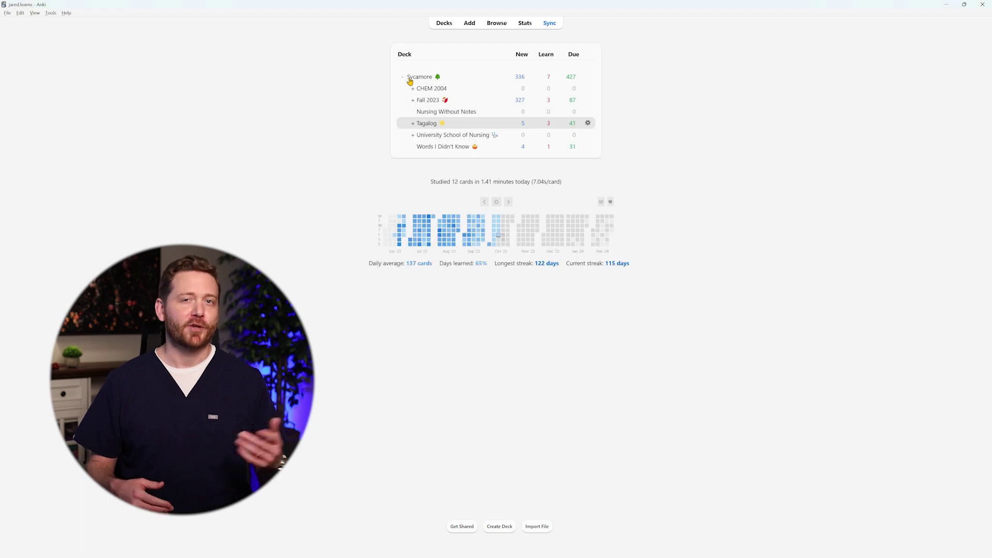
pyautogui.click(413, 135)
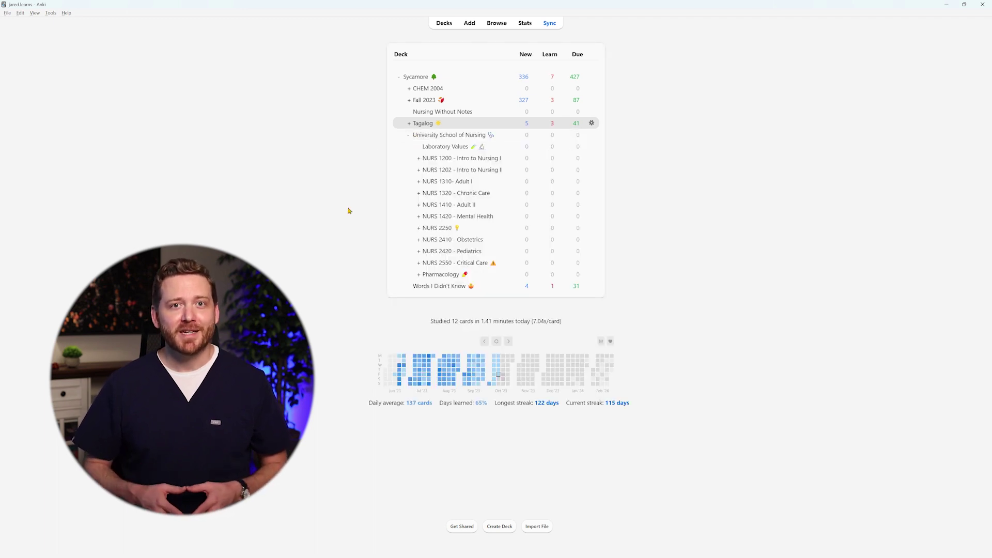
pyautogui.click(439, 138)
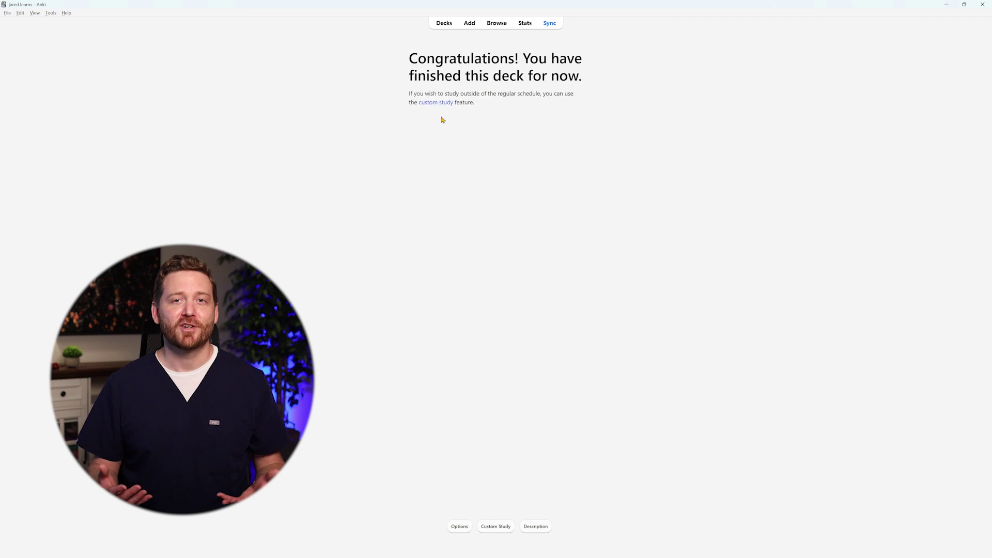
pyautogui.click(444, 26)
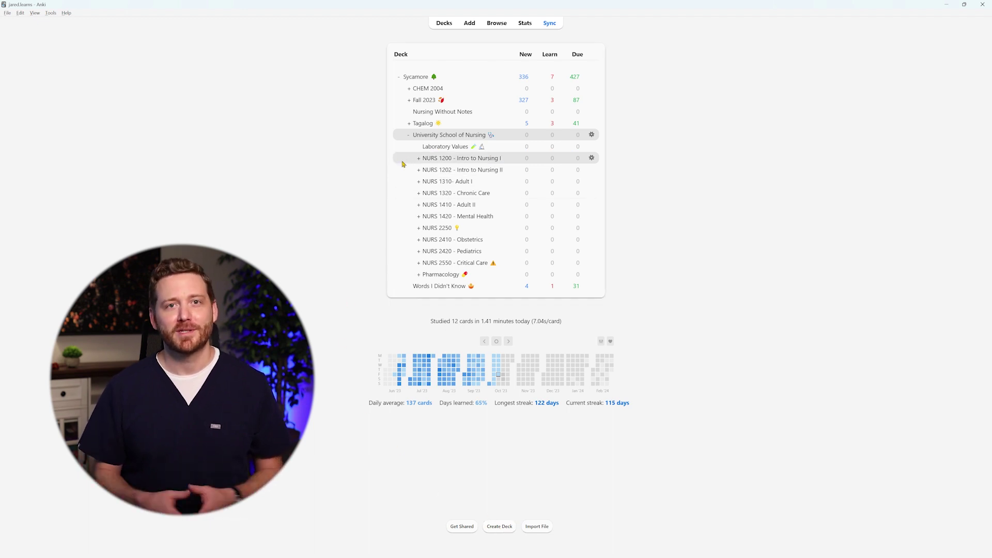
pyautogui.click(418, 160)
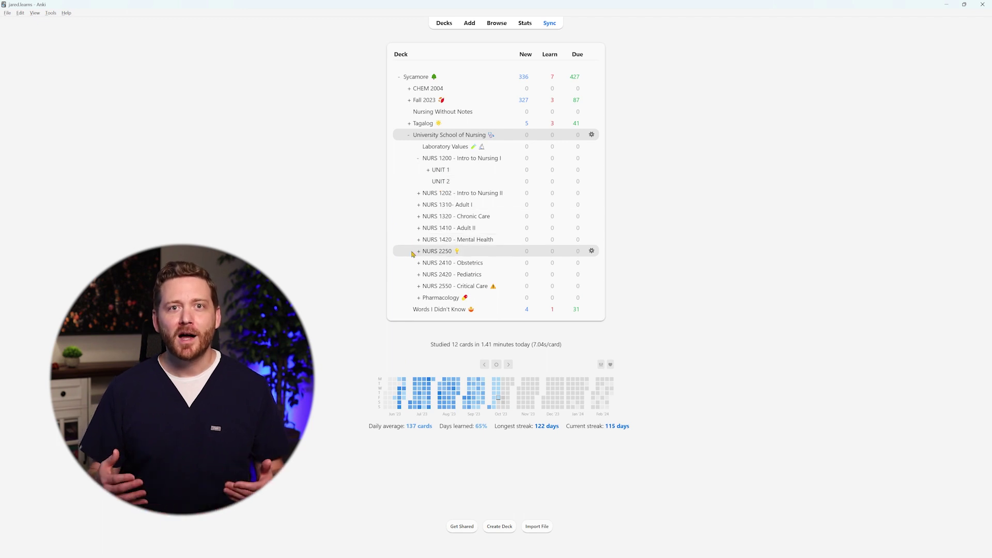
# Expand NURS 1310 and NURS 1202 to their units, collapsing NURS 1410 and NURS 1420 back
pyautogui.click(416, 231)
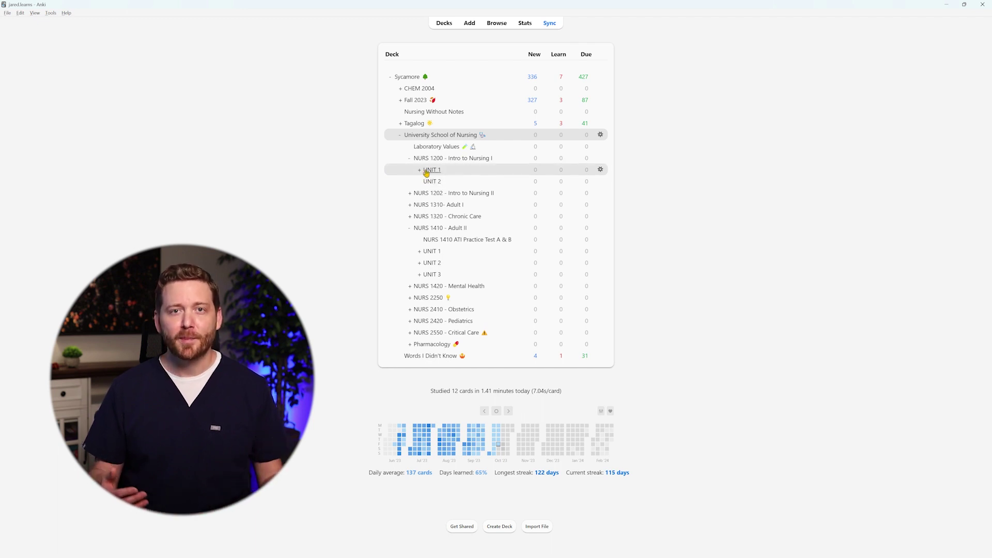
pyautogui.click(406, 204)
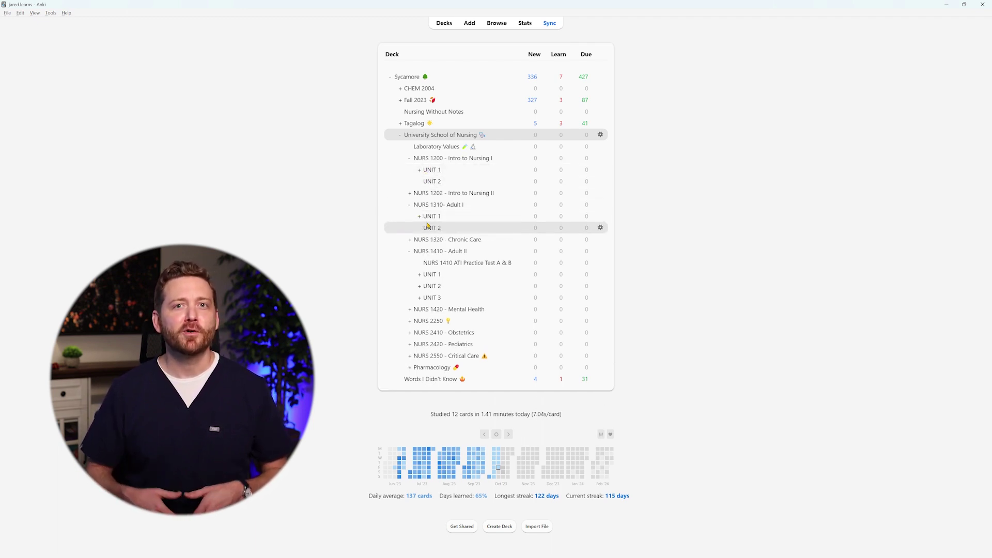
pyautogui.click(409, 193)
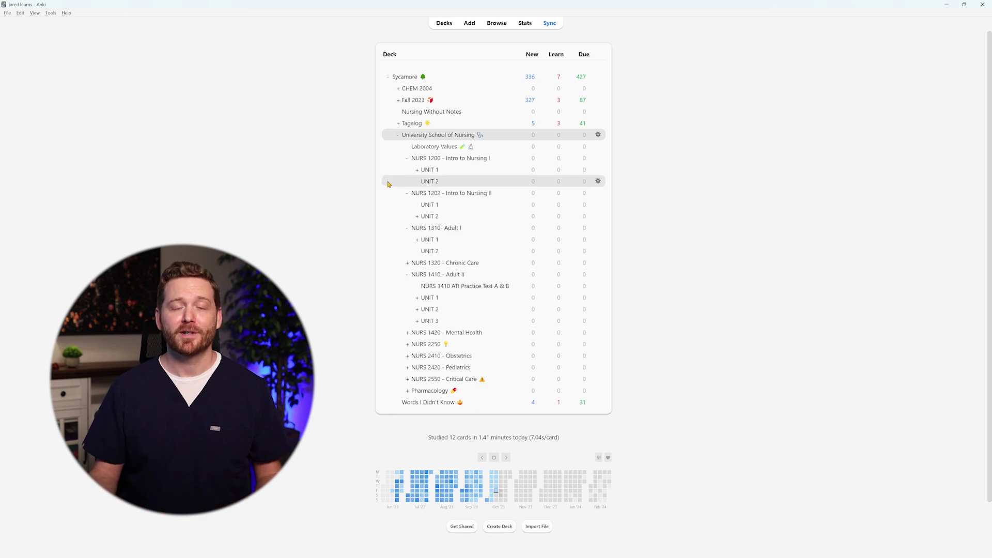
pyautogui.click(407, 332)
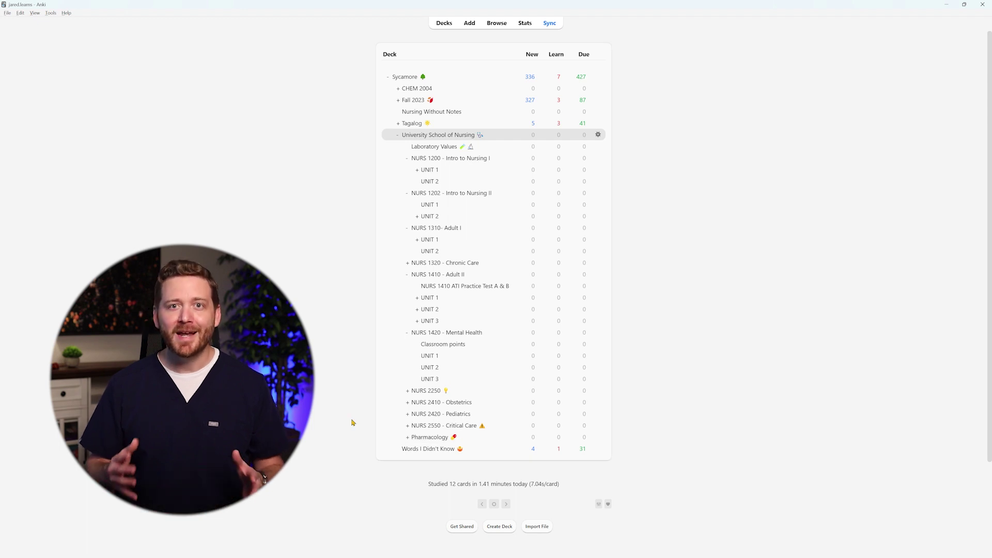
pyautogui.click(417, 216)
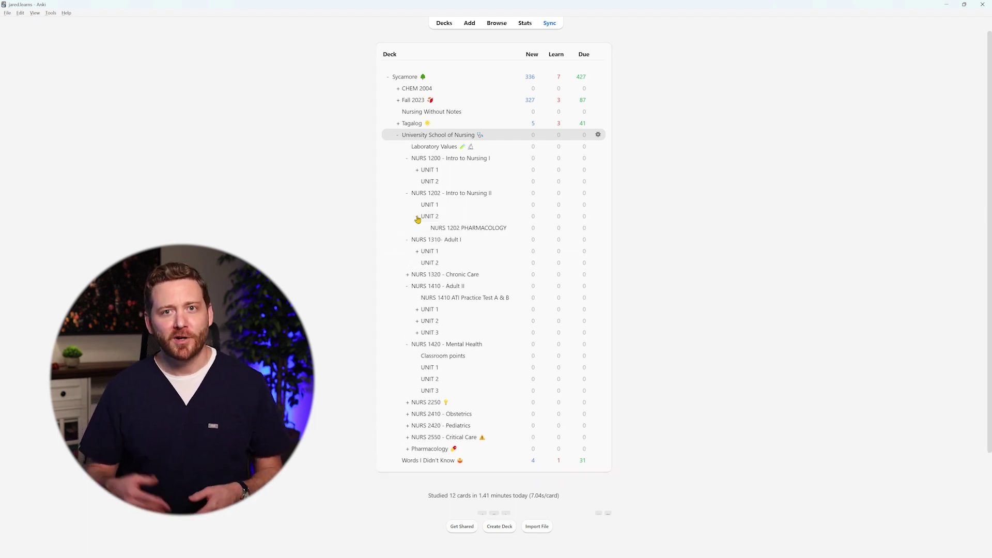
pyautogui.click(417, 216)
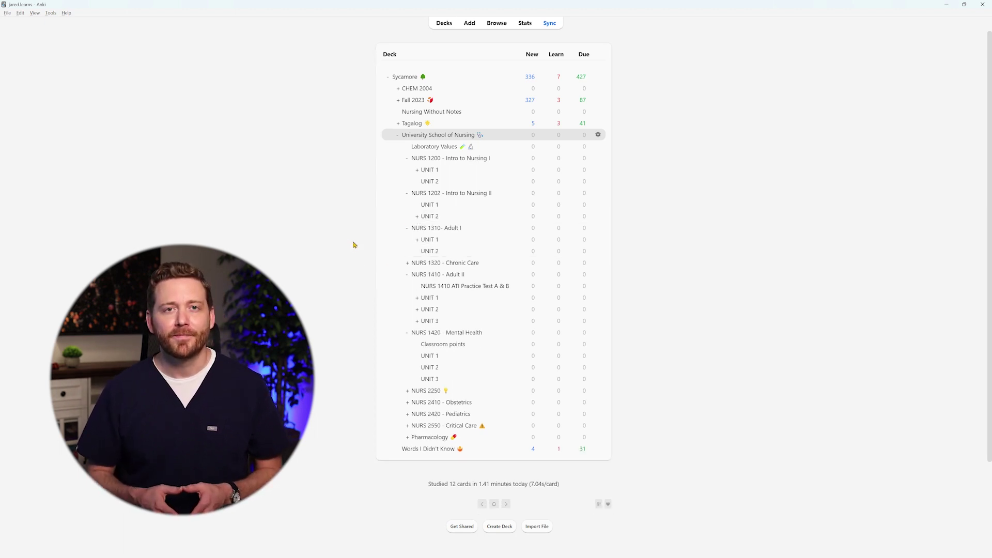
pyautogui.click(406, 275)
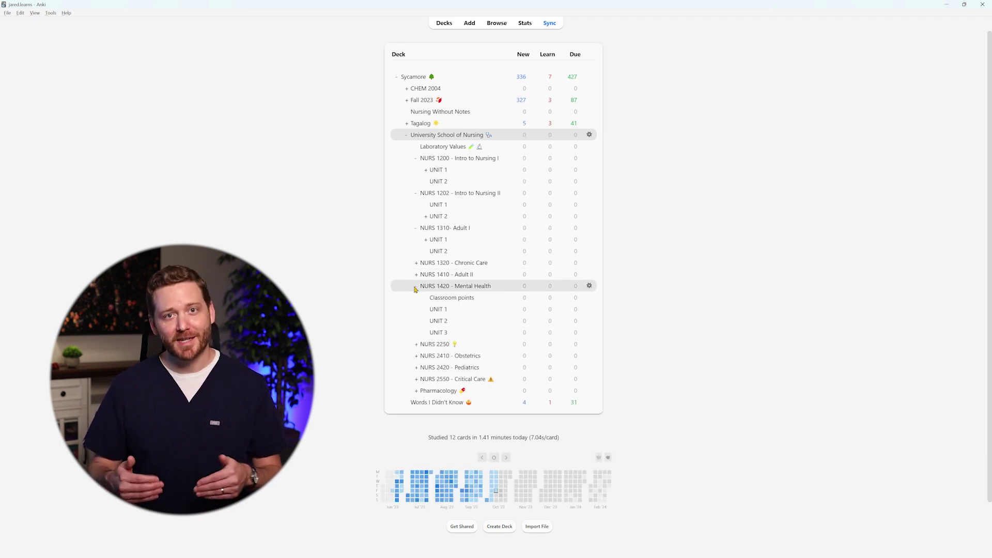
pyautogui.click(416, 287)
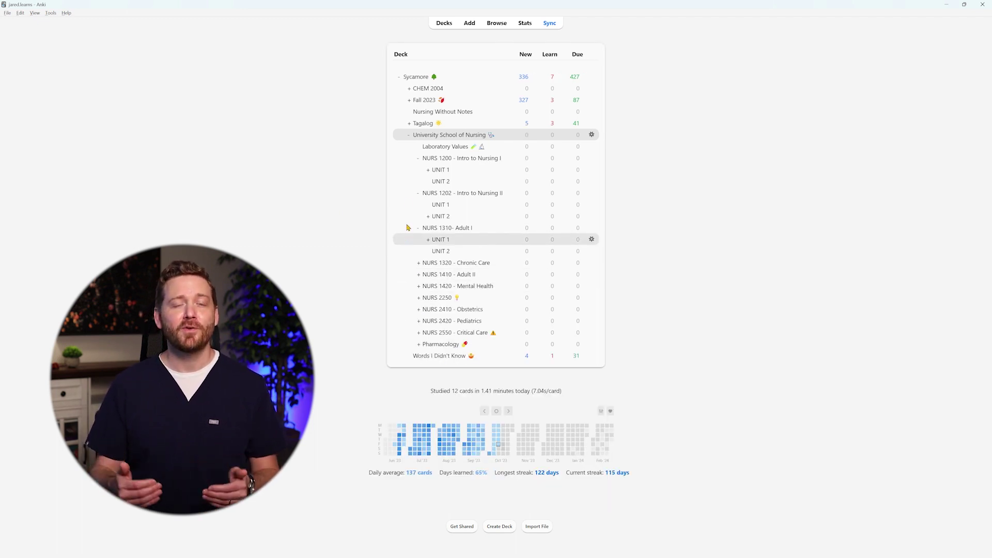
# Collapse the NURS 1202 and NURS 1310 decks, leaving NURS 1200's UNIT 1 folded
pyautogui.click(428, 170)
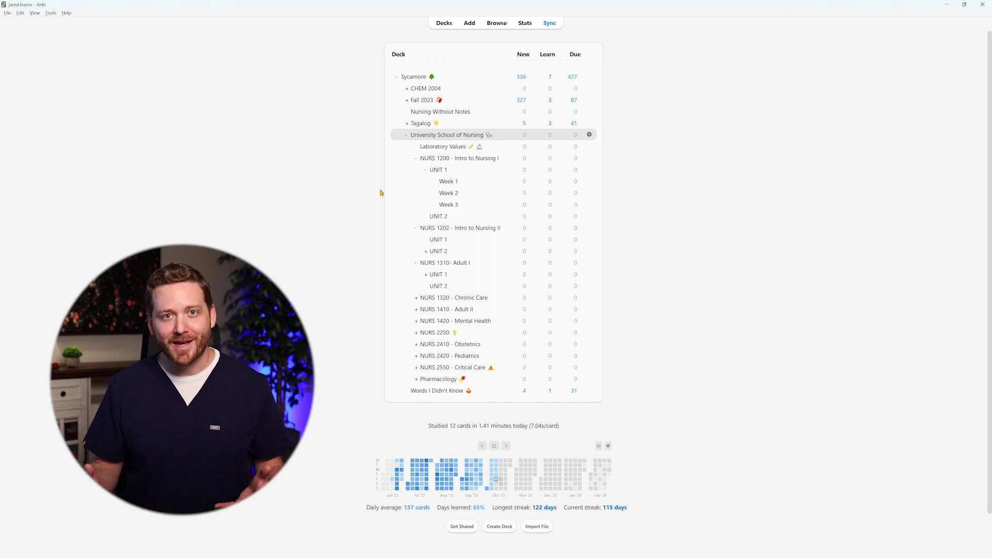
pyautogui.click(414, 231)
pyautogui.click(415, 240)
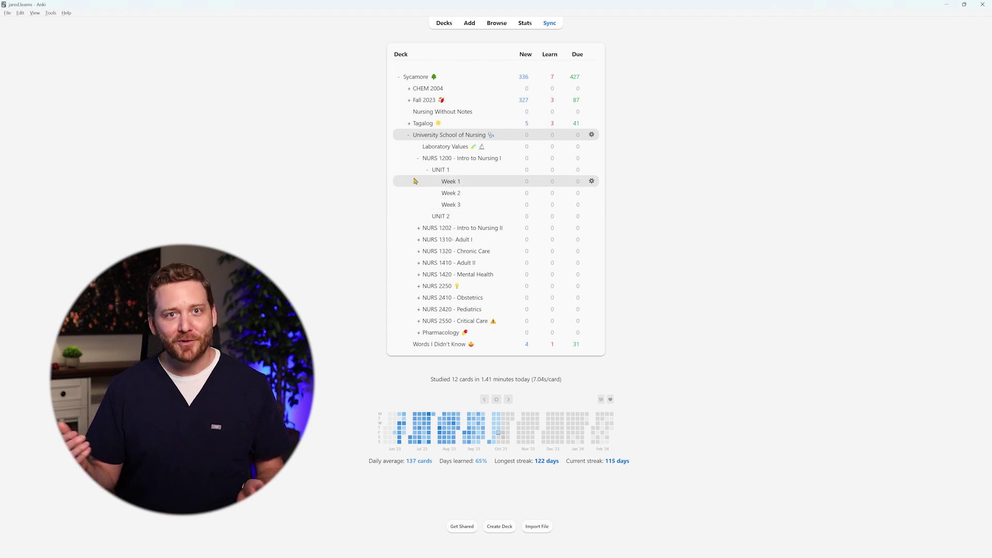
pyautogui.click(428, 171)
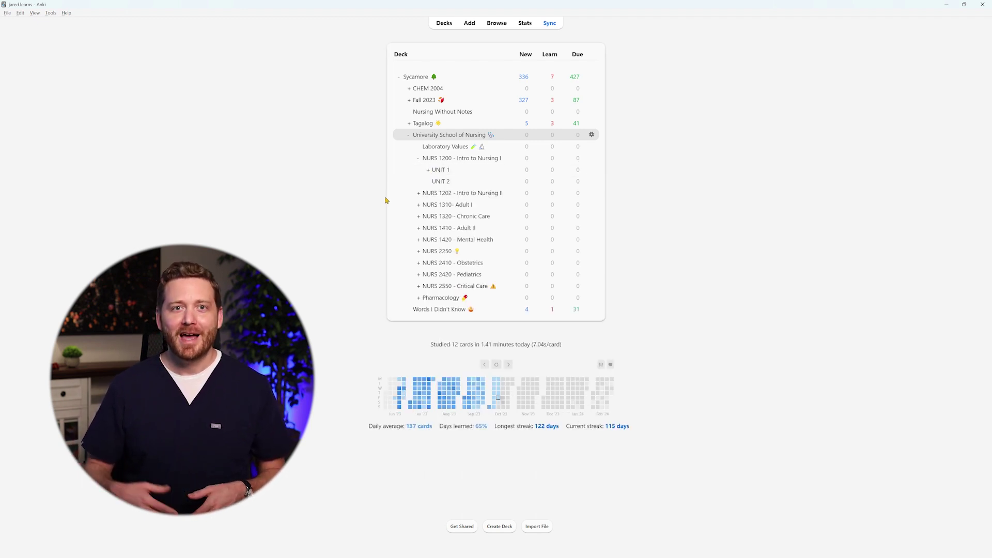
# Expand NURS 2550 - Critical Care to UNIT 1–4, with UNIT 2 collapsed again
pyautogui.click(417, 286)
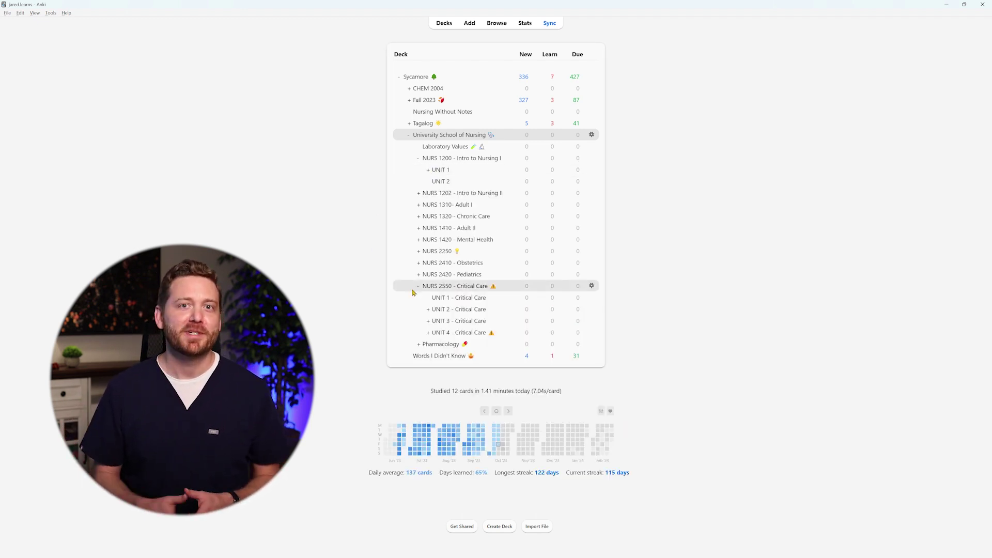
pyautogui.click(429, 310)
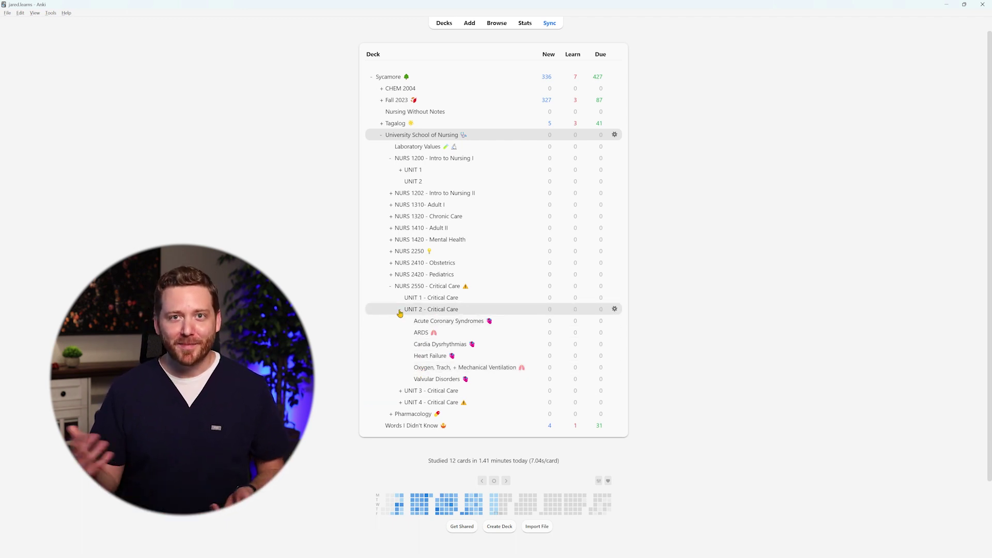
pyautogui.click(400, 310)
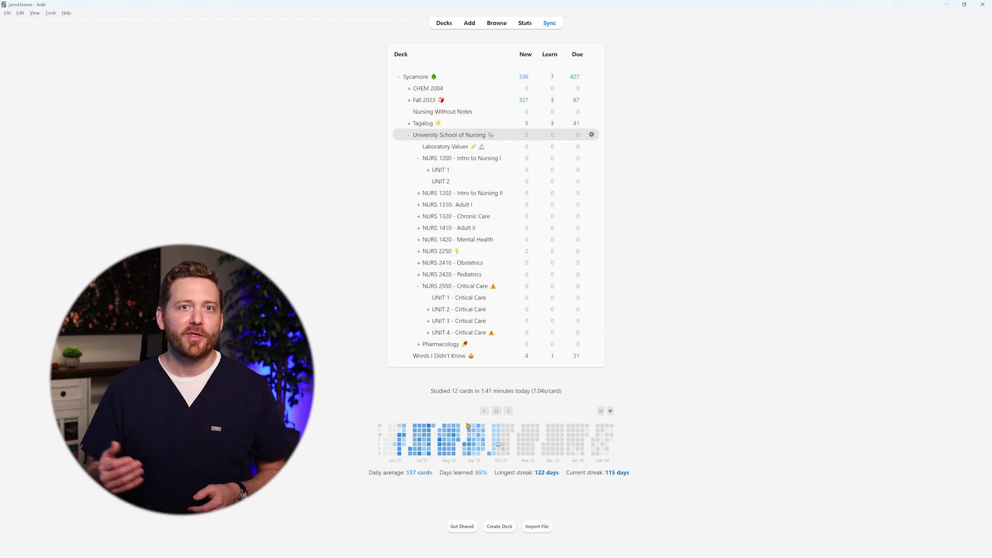
# Collapse NURS 2550 - Critical Care and create a new top-level deck named Class 1
pyautogui.click(418, 285)
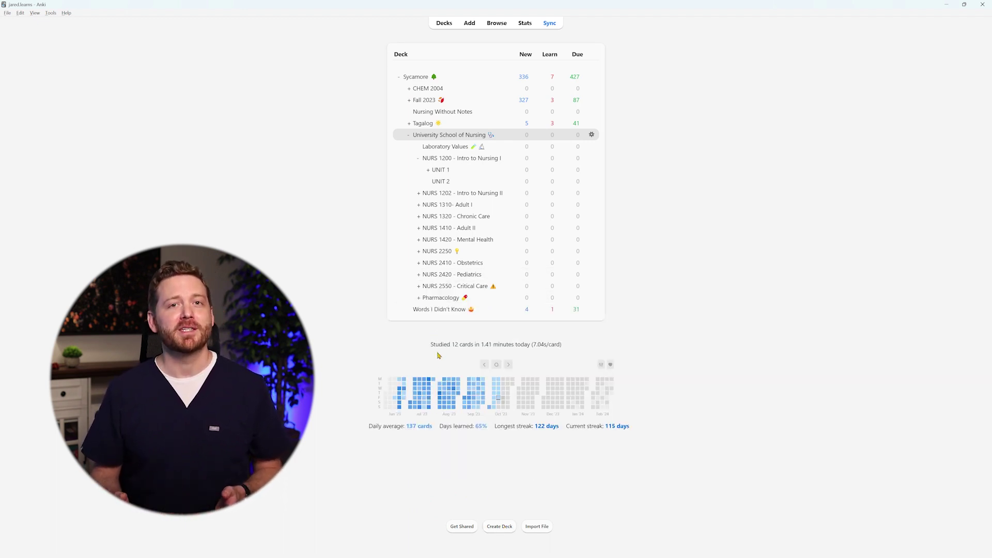
pyautogui.click(496, 526)
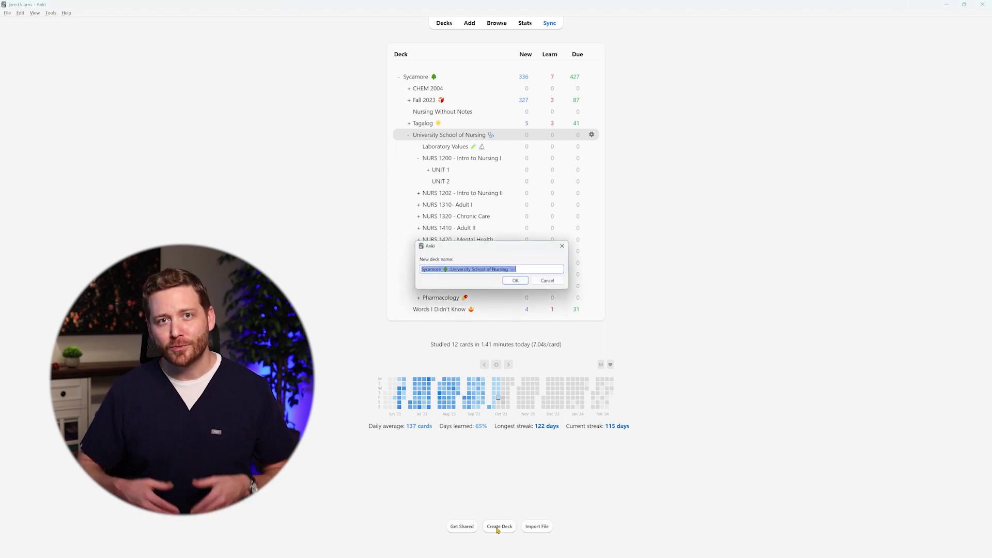
pyautogui.write('Class 1')
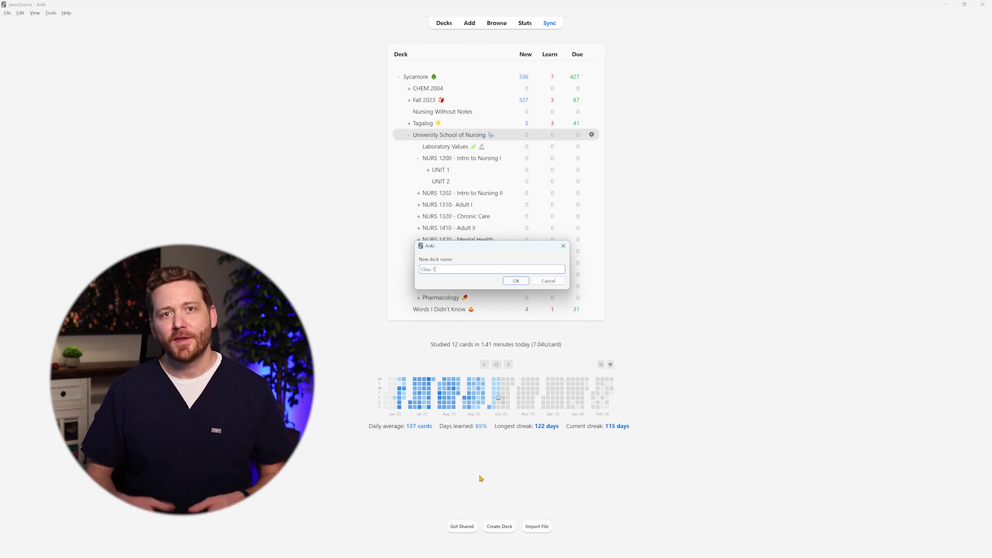
pyautogui.press('Return')
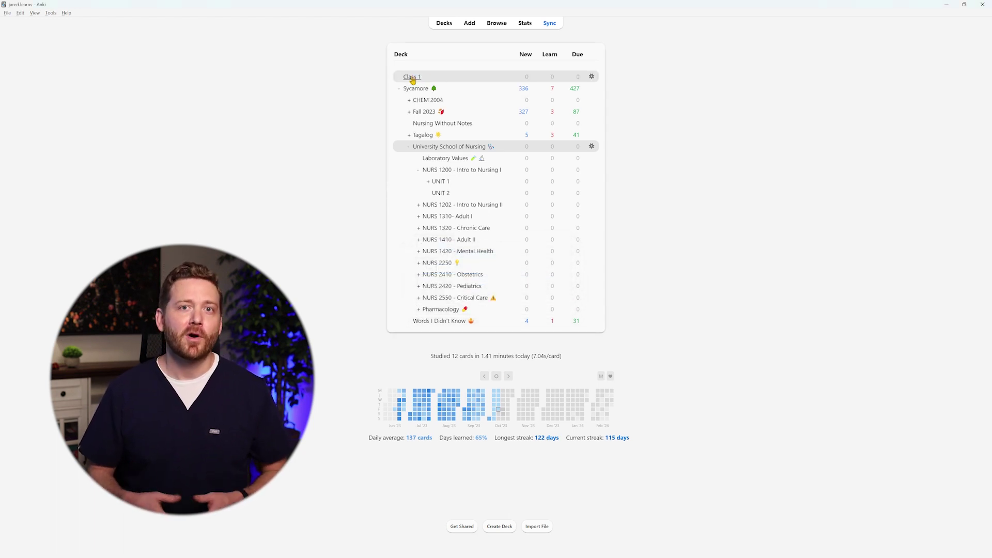
# Create a Diabetes Mellitus deck and nest it under Class 1
pyautogui.click(499, 526)
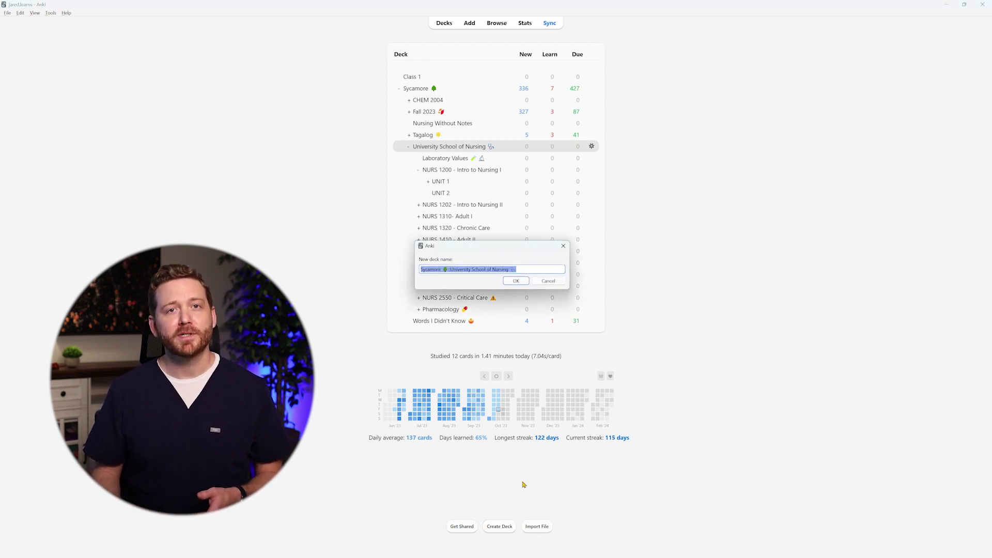
pyautogui.write('DM')
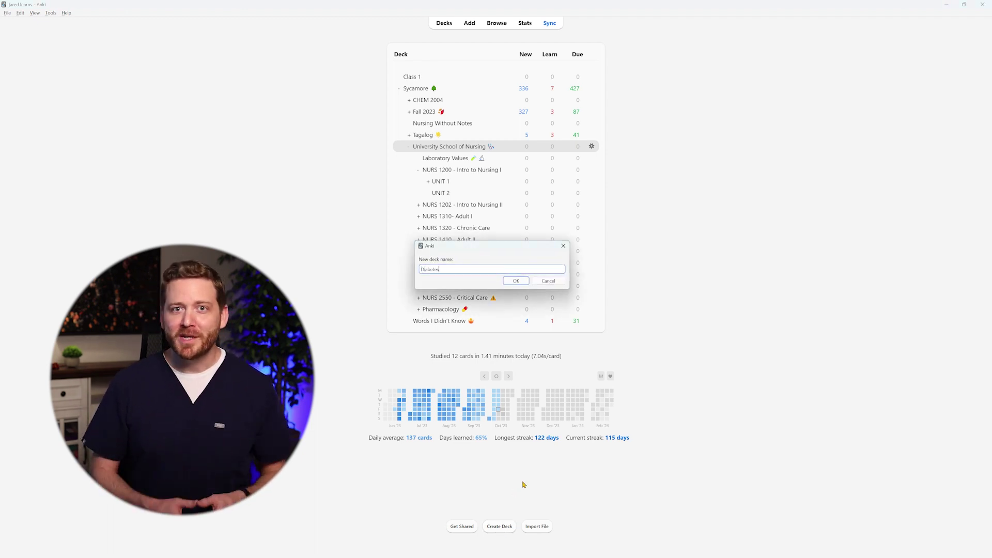
pyautogui.write('abetes Mellitus')
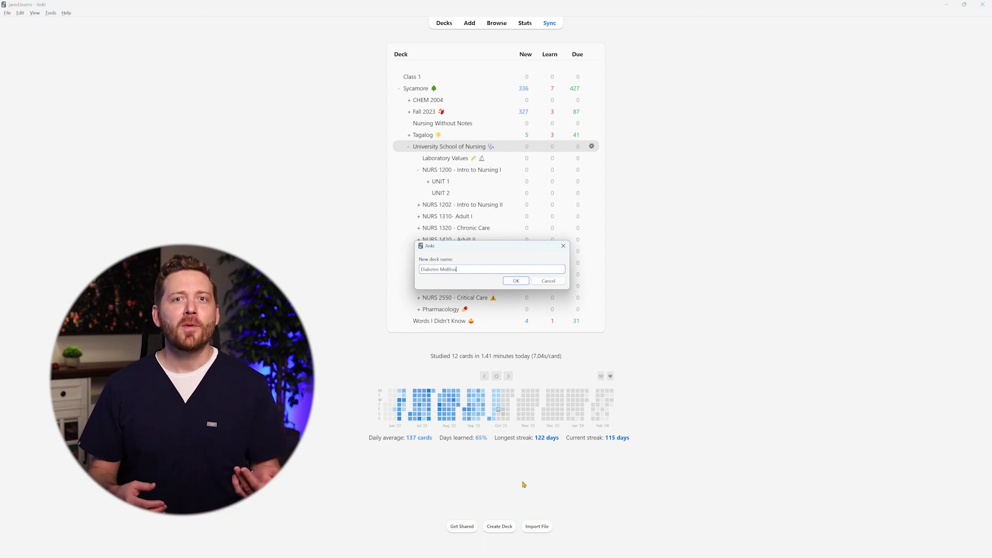
pyautogui.press('Return')
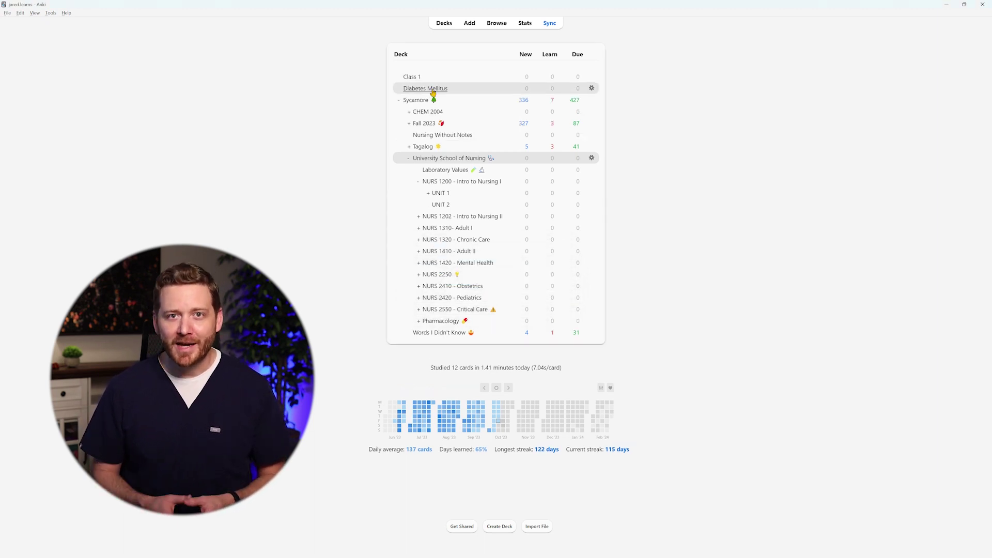
pyautogui.moveTo(431, 89); pyautogui.dragTo(422, 79)
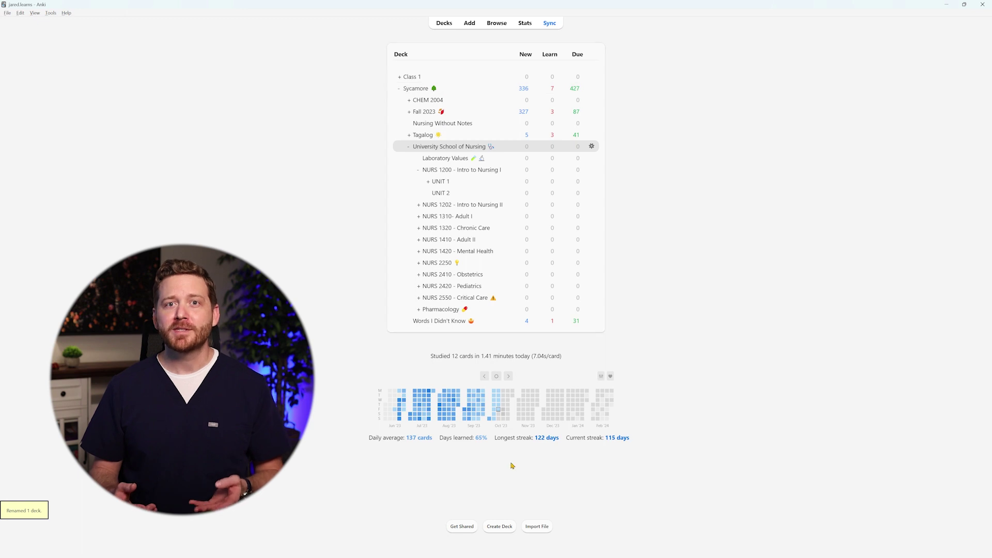
# Create a Heart Failure deck and nest it under Class 1
pyautogui.click(500, 528)
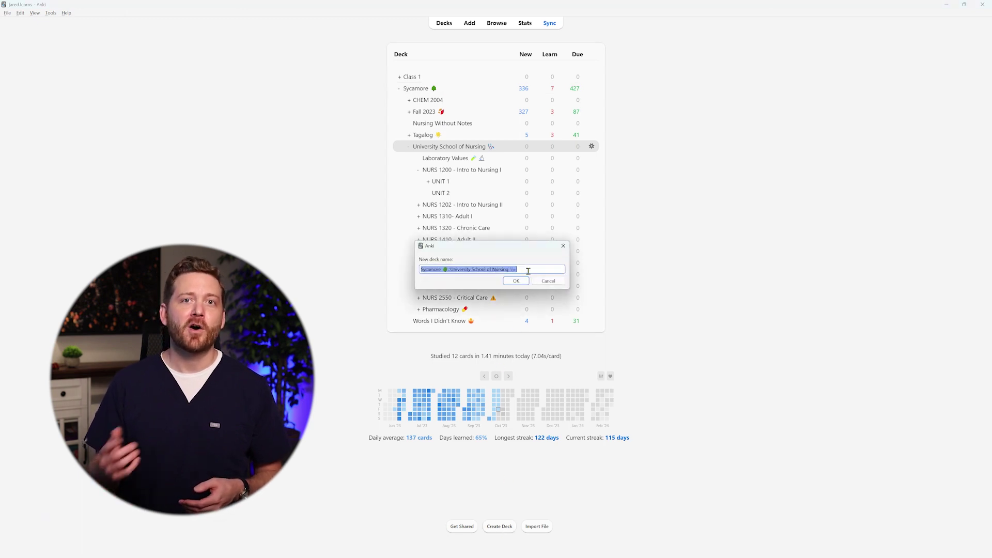
pyautogui.write('Heart Failure')
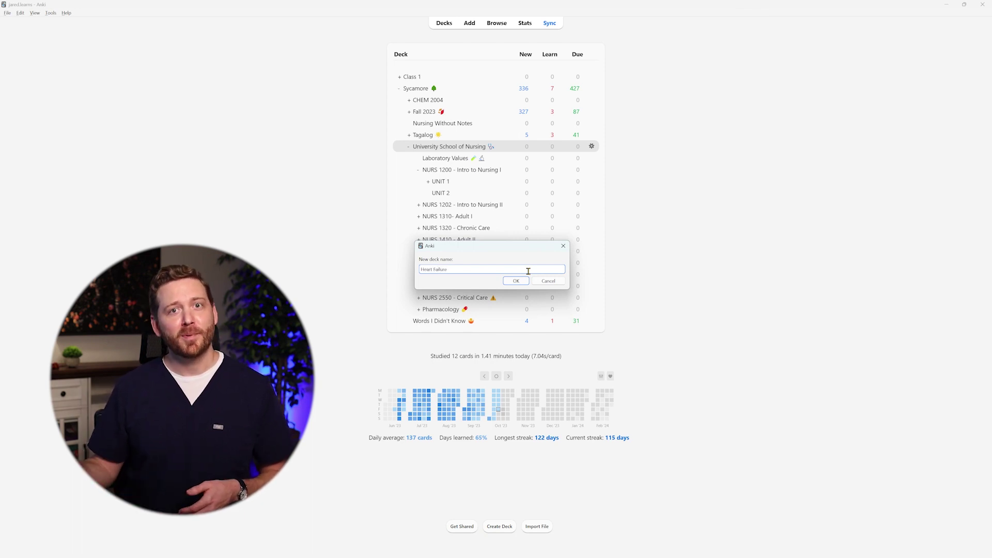
pyautogui.click(528, 282)
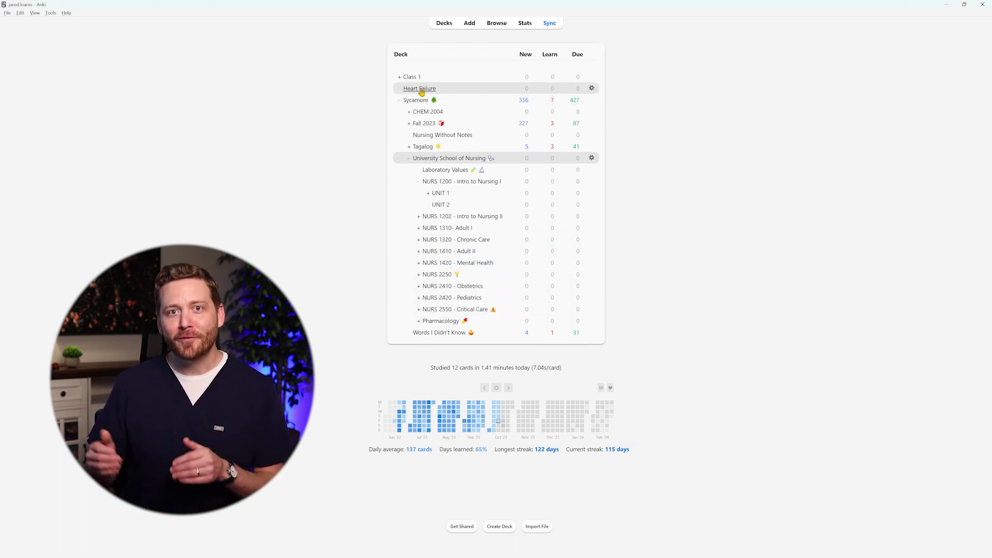
pyautogui.moveTo(420, 89); pyautogui.dragTo(409, 77)
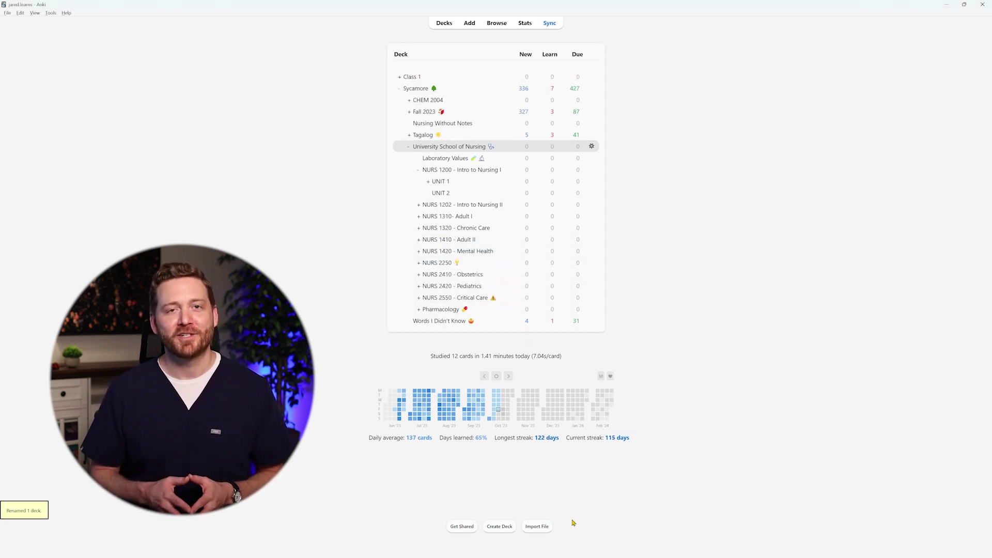
# Create an Osteoporosis deck, nest it under Class 1, and expand Class 1
pyautogui.click(498, 526)
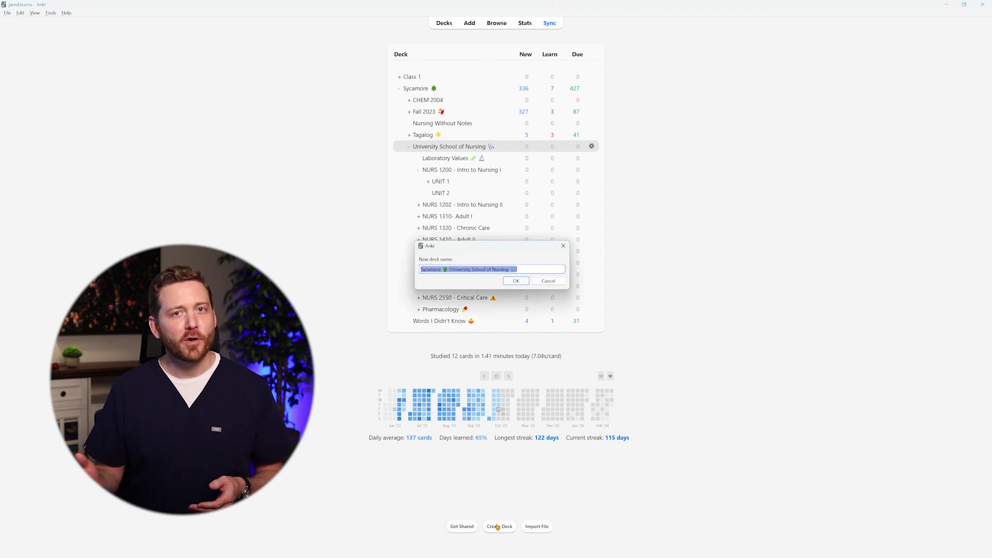
pyautogui.write('Osteoporosis')
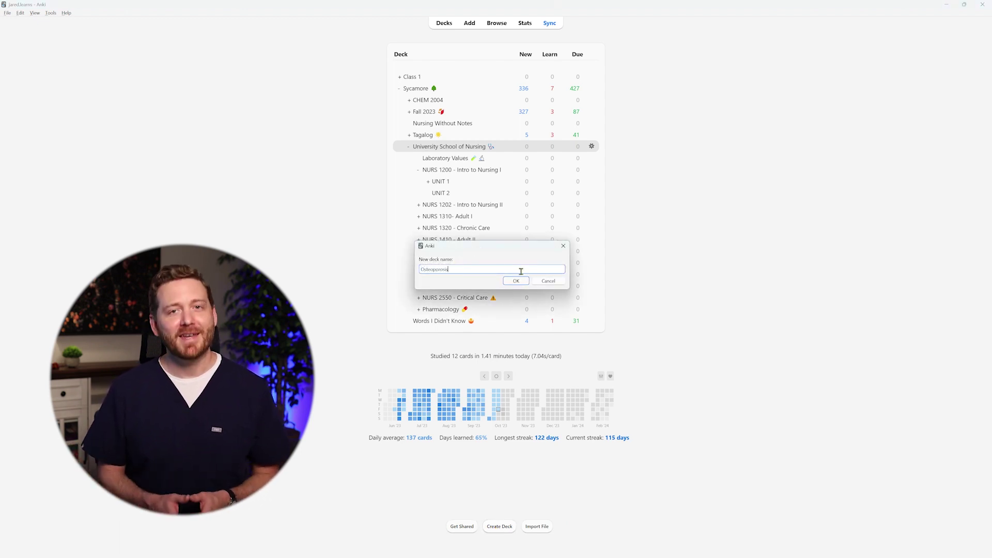
pyautogui.click(523, 282)
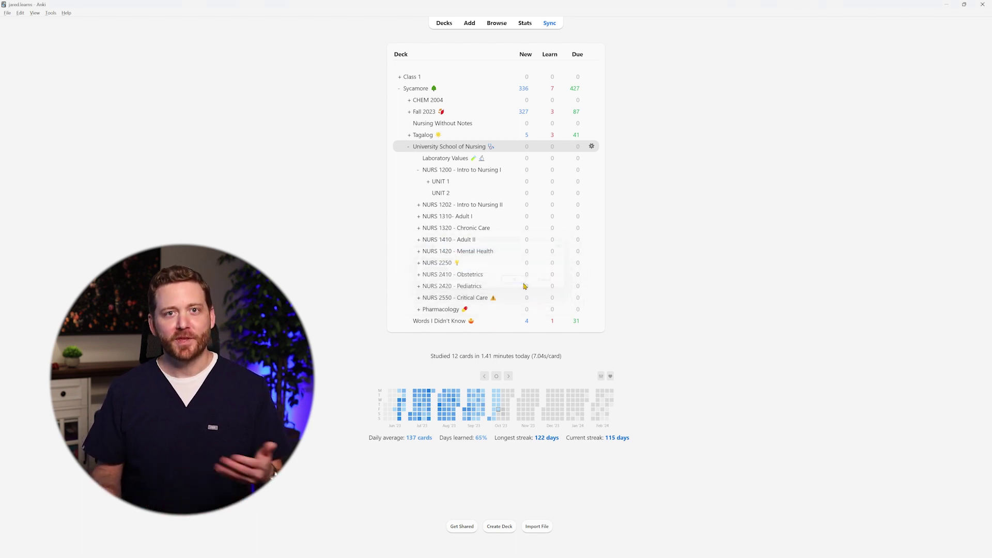
pyautogui.moveTo(426, 93); pyautogui.dragTo(411, 78)
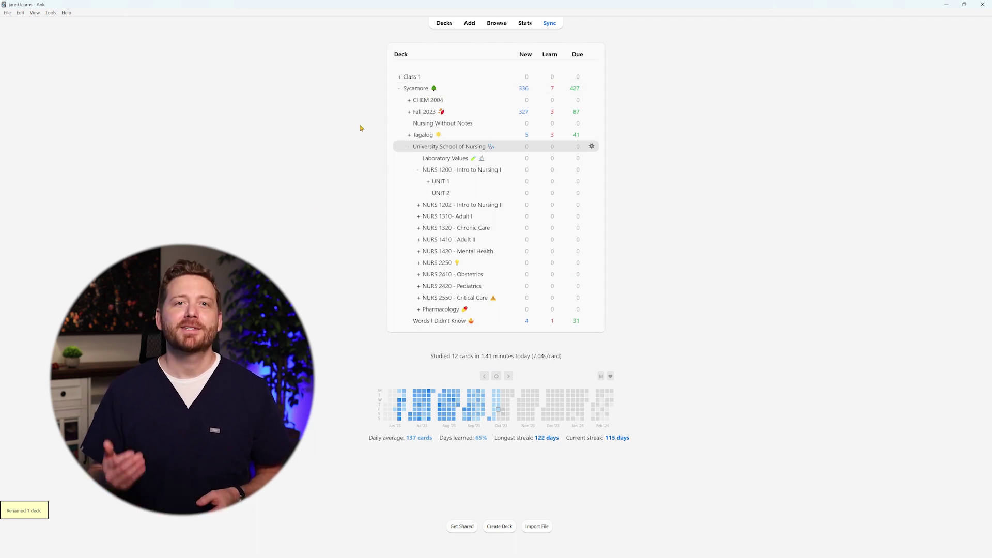
pyautogui.click(400, 77)
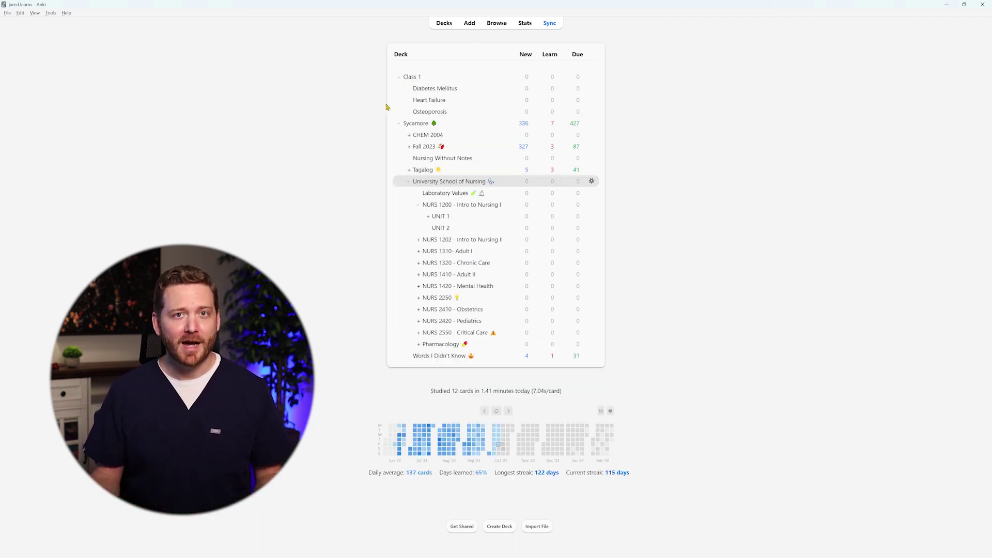
pyautogui.click(427, 112)
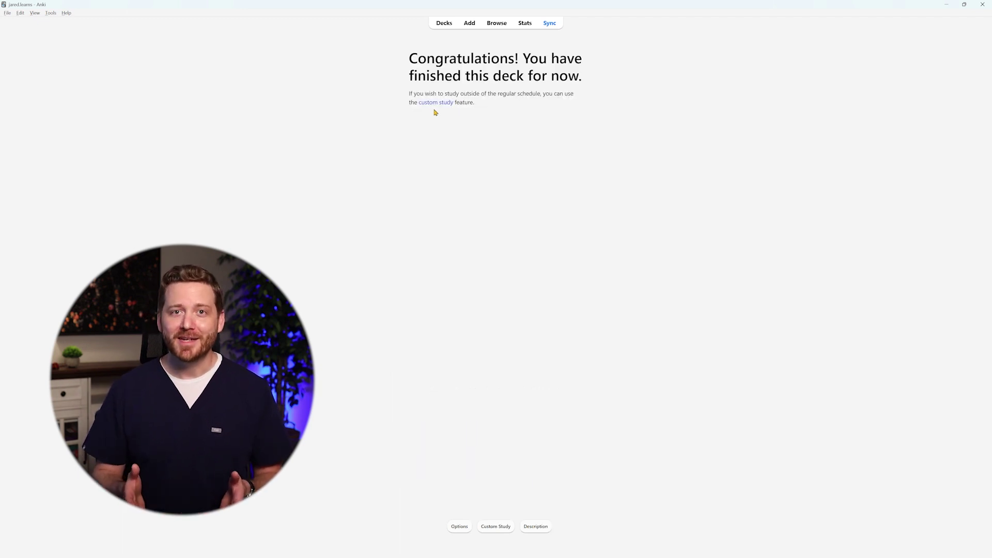
pyautogui.click(445, 23)
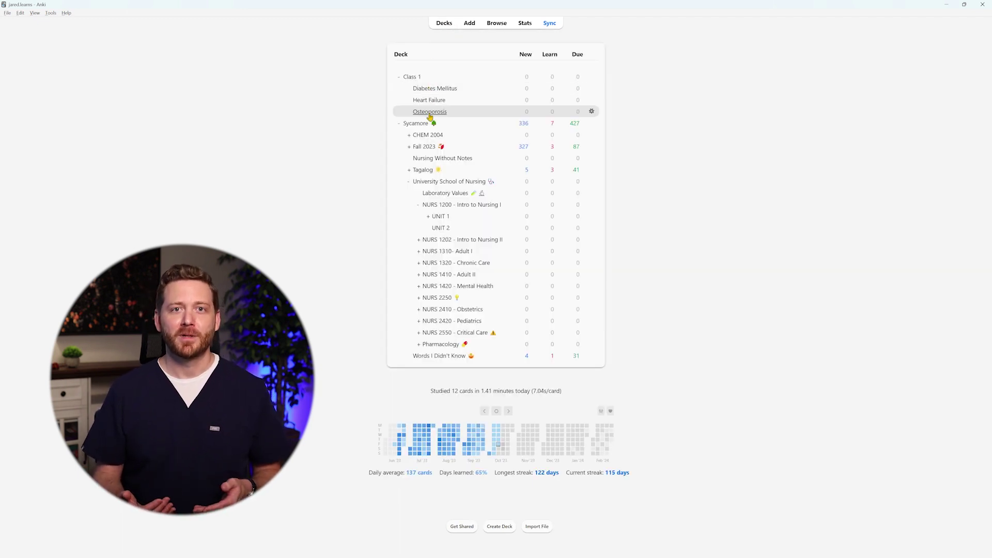
pyautogui.click(398, 77)
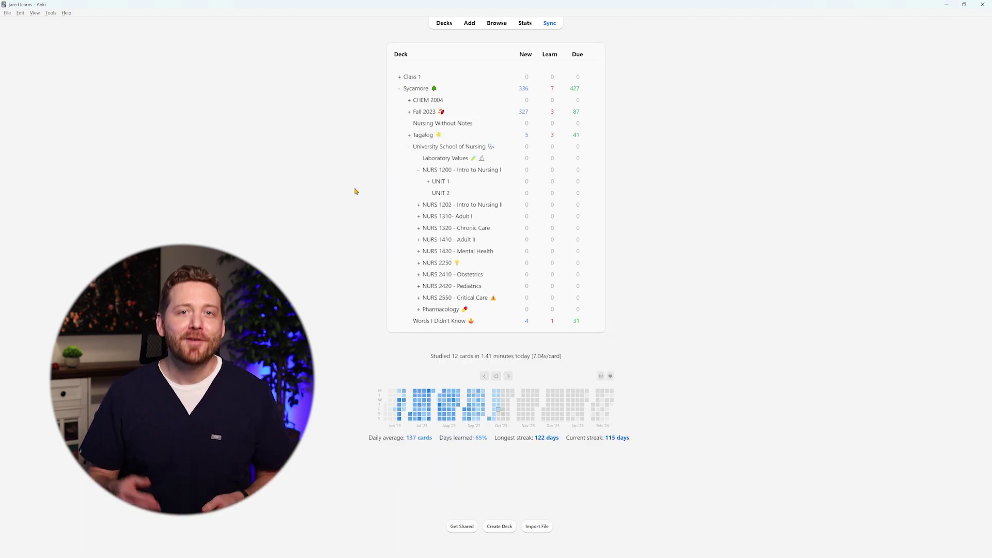
pyautogui.moveTo(412, 77); pyautogui.dragTo(434, 148)
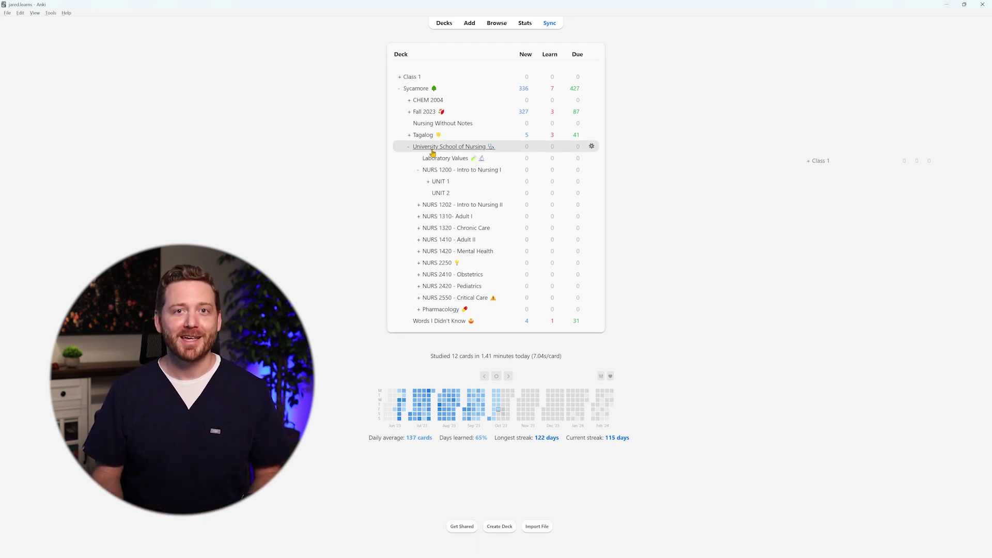